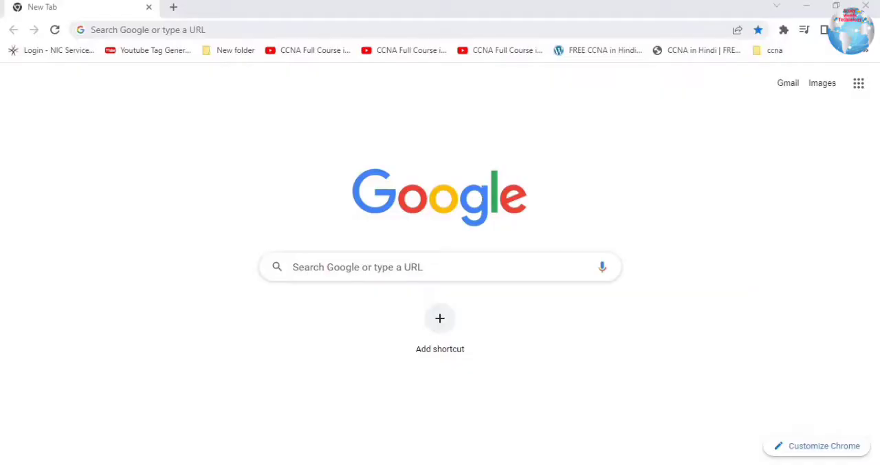
- Search the web for solarwinds tftp and open the SolarWinds free TFTP Server page from the results
click(131, 31)
text(solar)
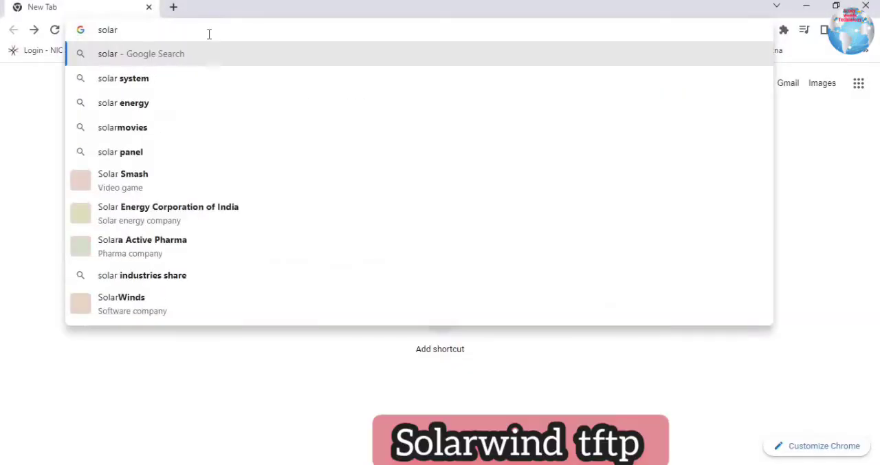
text(wind )
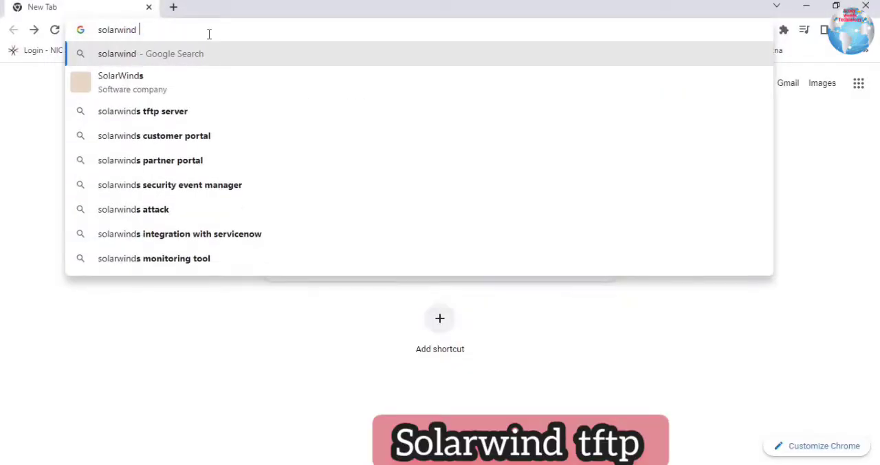
text(tftp)
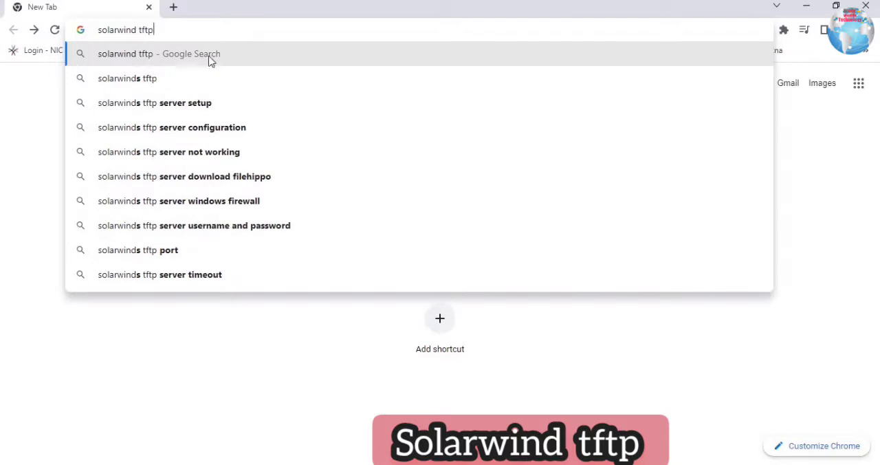
click(167, 81)
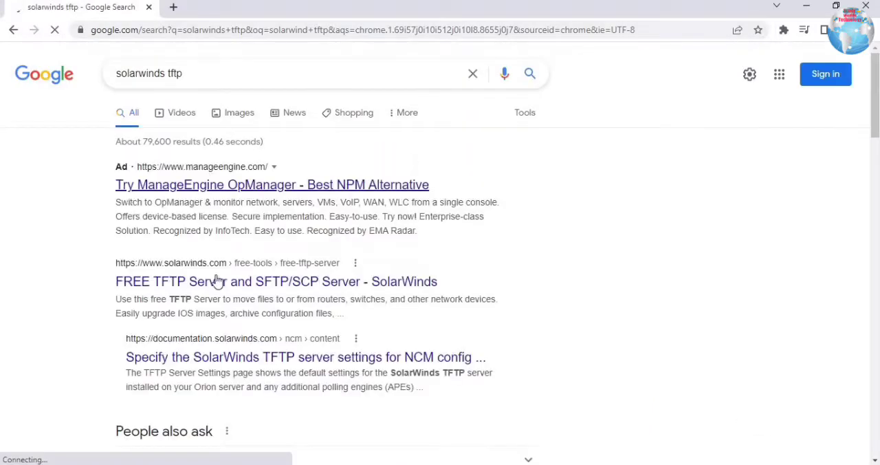
click(314, 288)
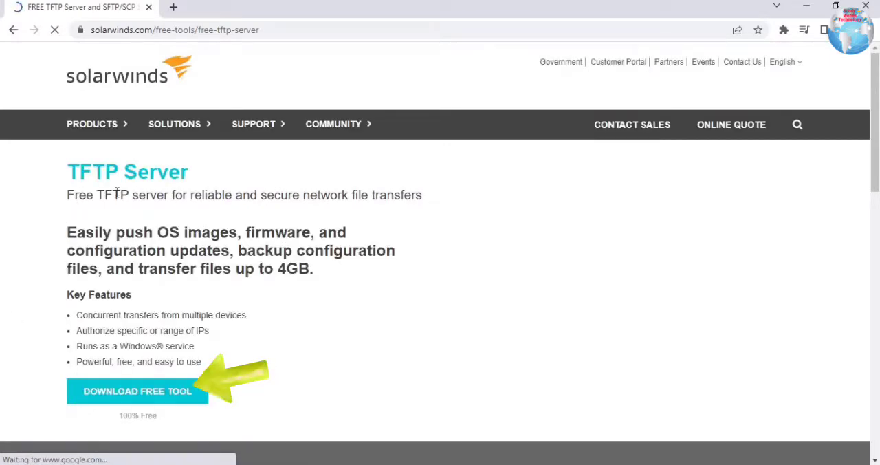
- Request the free TFTP Server tool download to open its registration form
drag(120, 195, 250, 343)
click(175, 391)
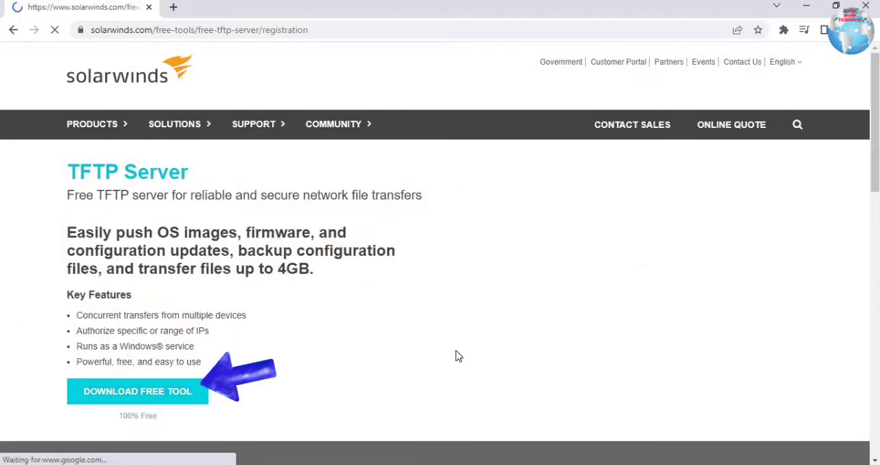
scroll(560, 304, down, 5)
scroll(558, 304, up, 4)
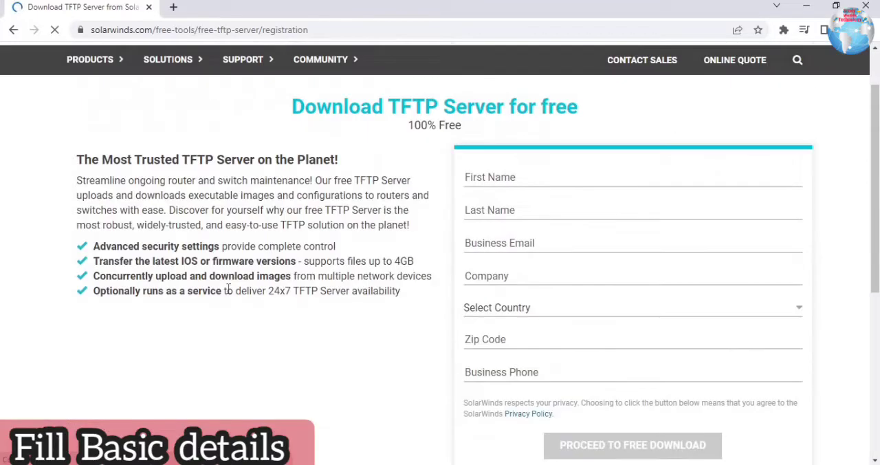
- Enter the requester's first name in the download registration form and continue to the last name
click(528, 182)
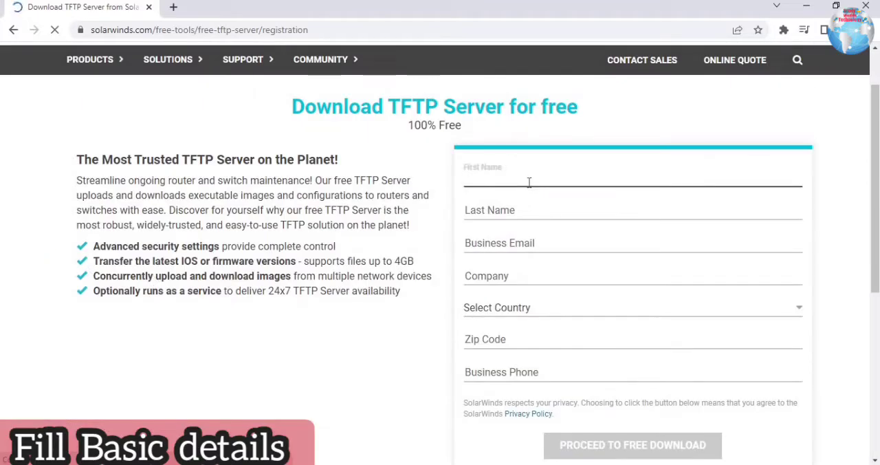
text(dvfd)
click(517, 221)
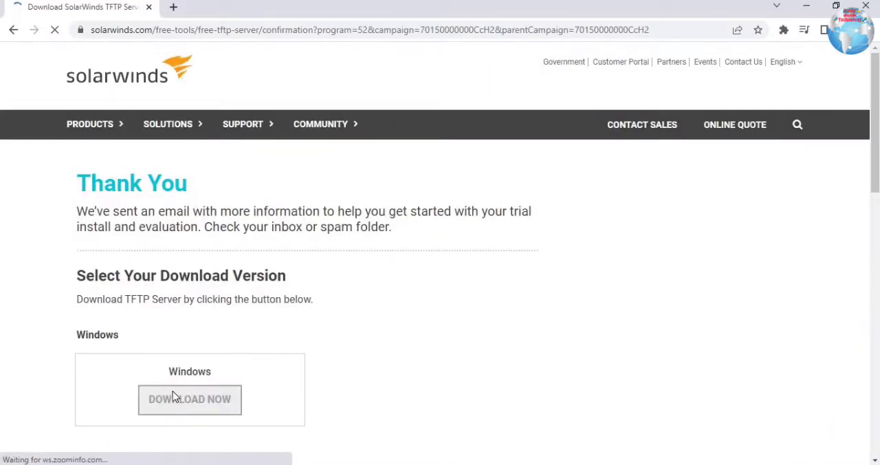
- Download the Windows version of the TFTP Server archive and minimize the browser
scroll(110, 338, down, 1)
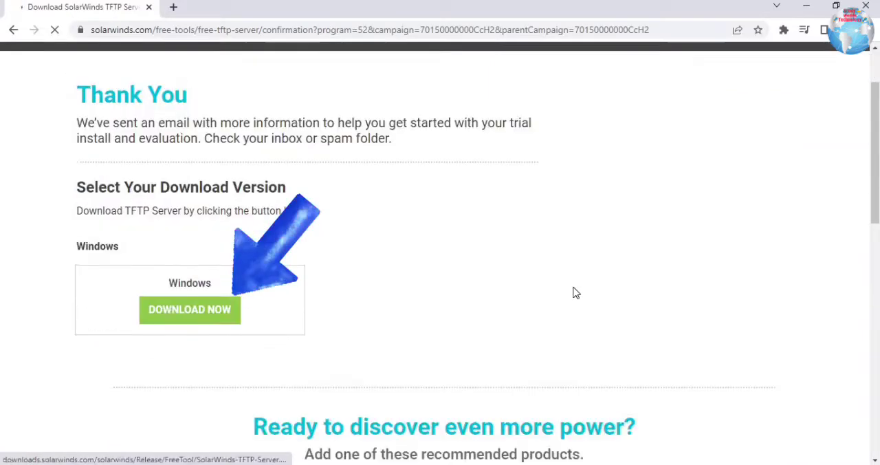
click(190, 309)
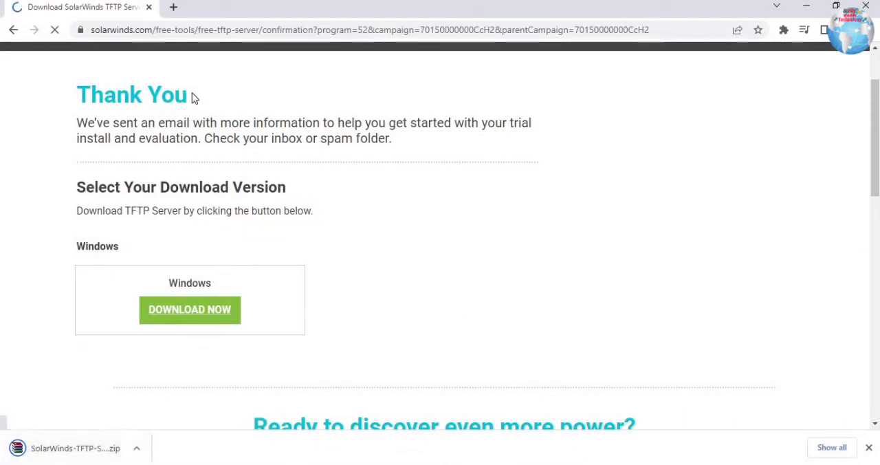
click(803, 7)
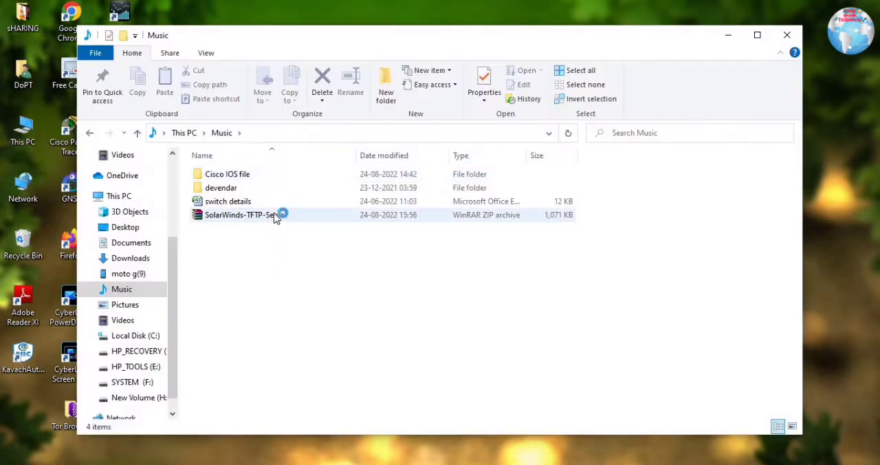
- Open the SolarWinds-TFTP-Server.zip archive and launch TFTPInstaller.msi, dismissing the WinRAR license notice
double_click(273, 216)
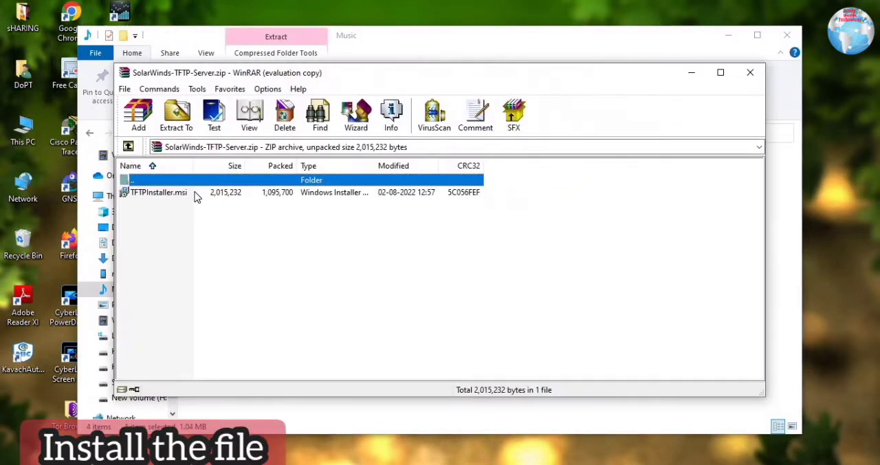
double_click(195, 194)
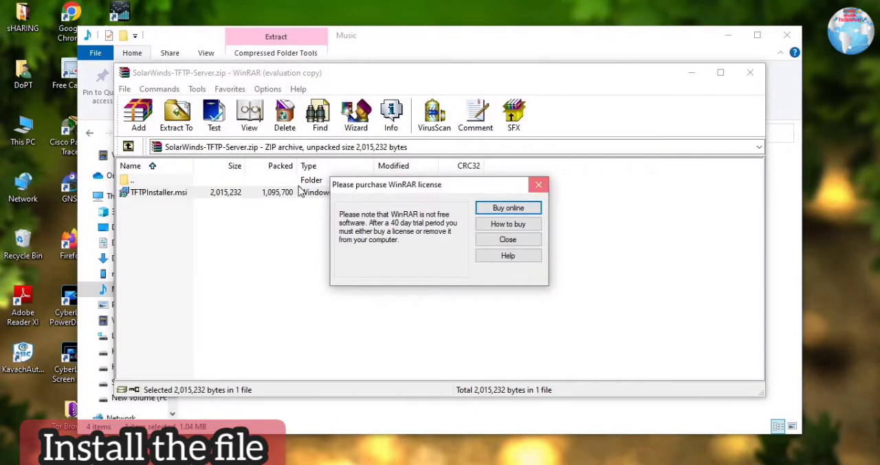
click(538, 184)
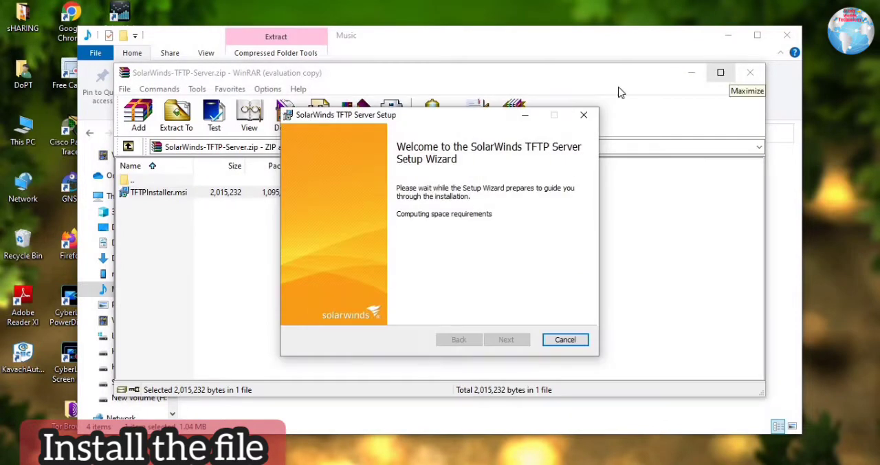
- Install SolarWinds TFTP Server with the license terms accepted and the default destination folder, and finish the setup wizard
click(506, 339)
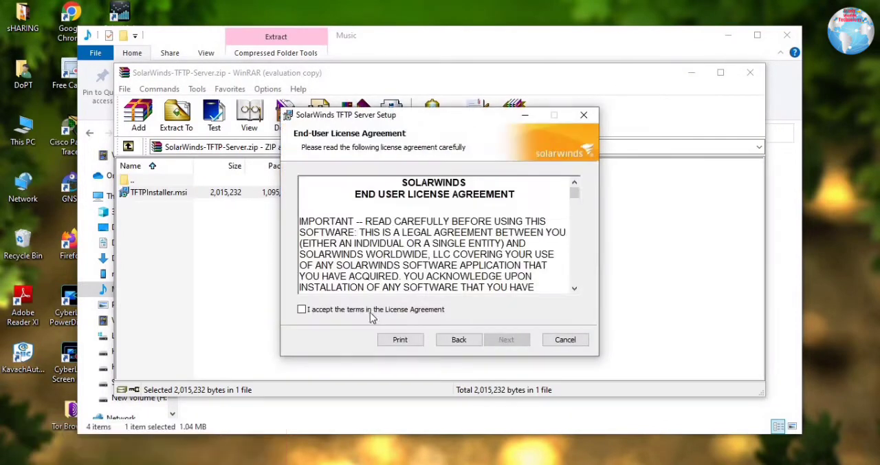
click(506, 346)
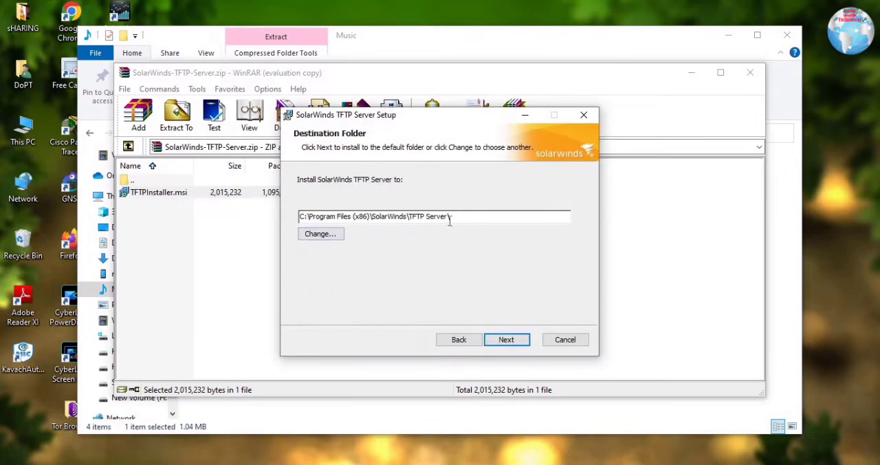
click(506, 340)
click(508, 343)
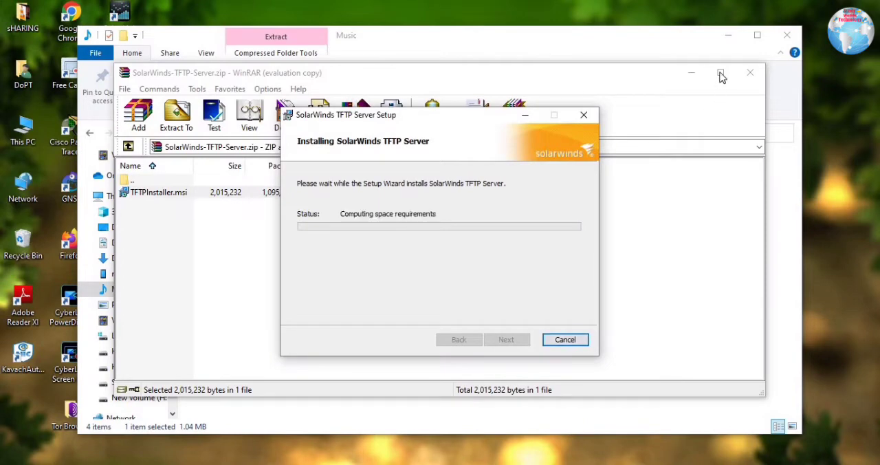
click(691, 73)
click(727, 36)
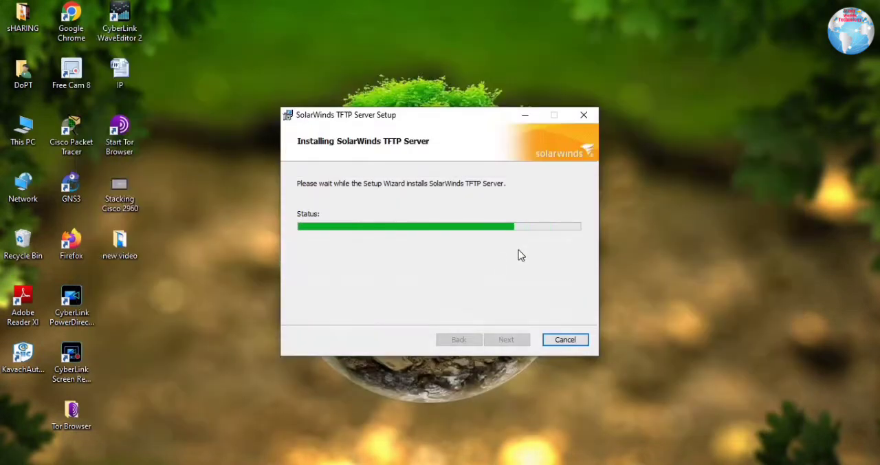
click(499, 339)
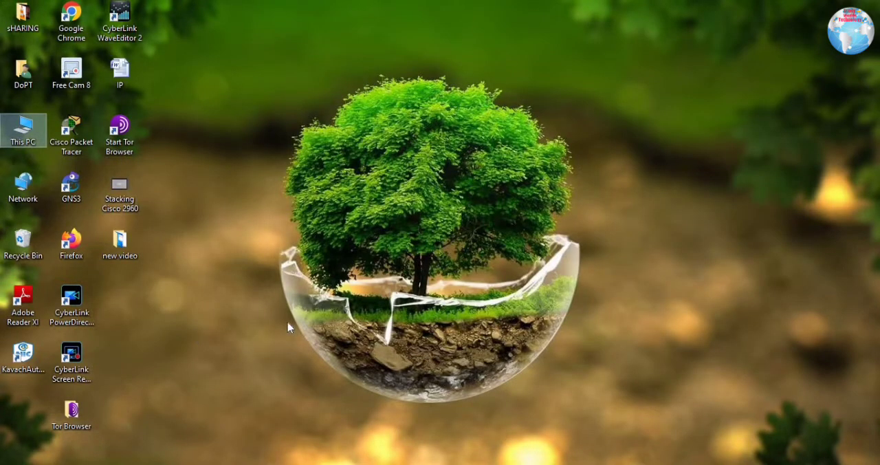
- Search Windows for tftp and open the TFTP Server app
key(super+s)
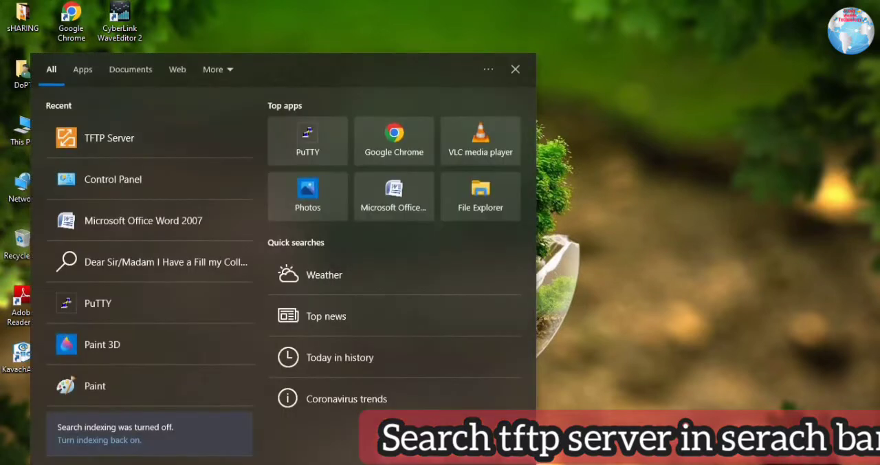
text(tftp)
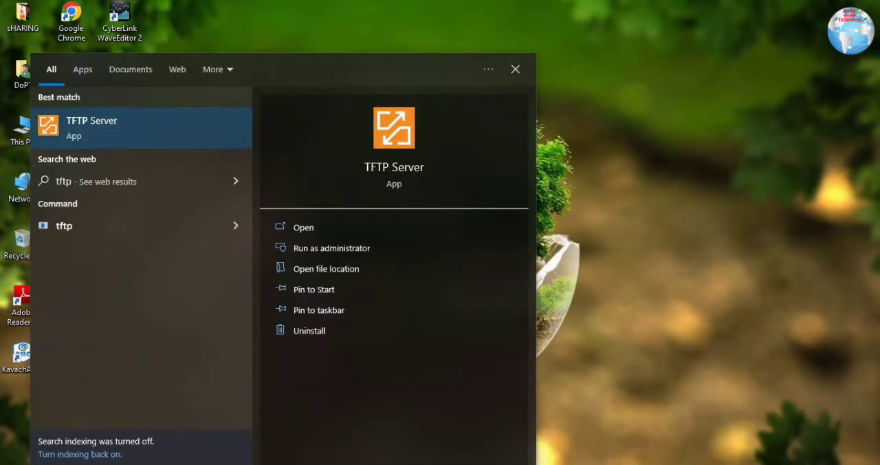
key(Return)
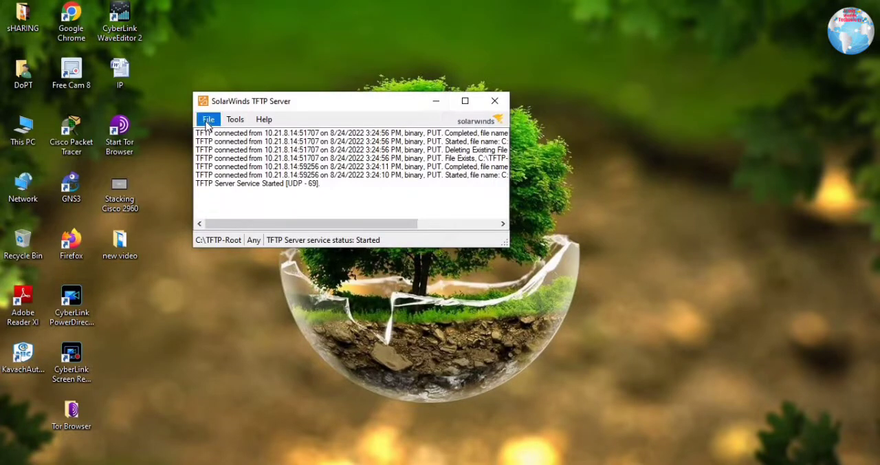
- Open the TFTP server configuration and check the server root directory
click(207, 120)
click(236, 134)
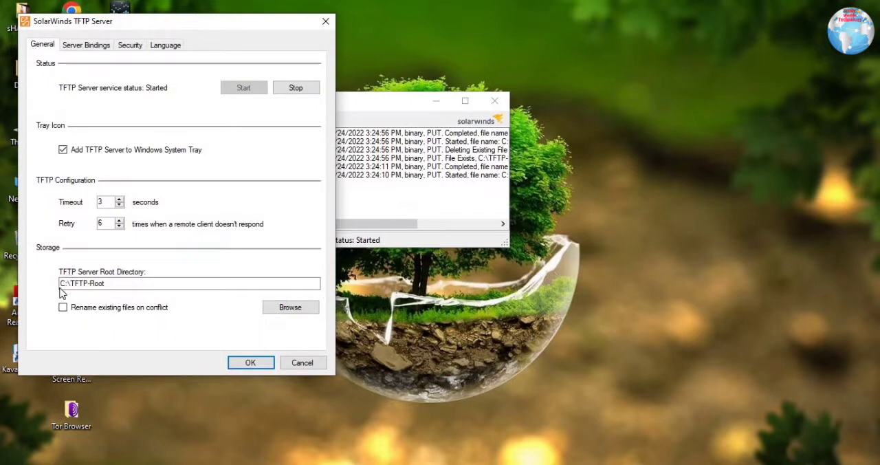
double_click(133, 285)
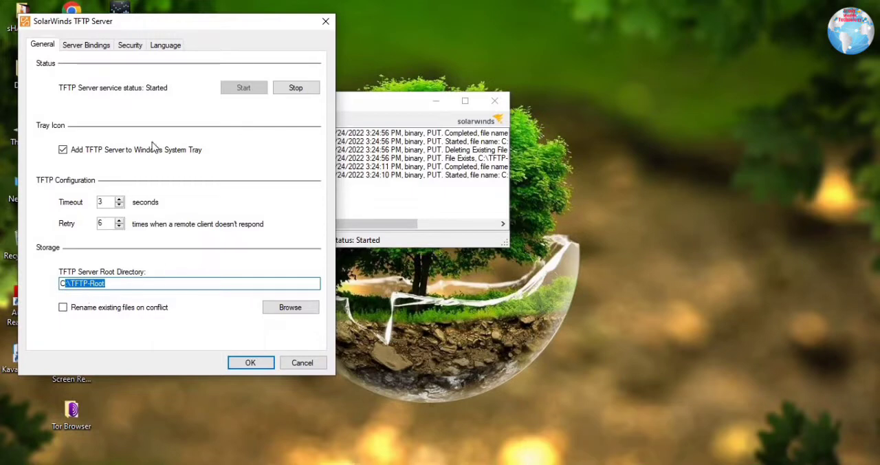
- Check the available address in the server bindings and the service status, and accept the configuration
click(83, 45)
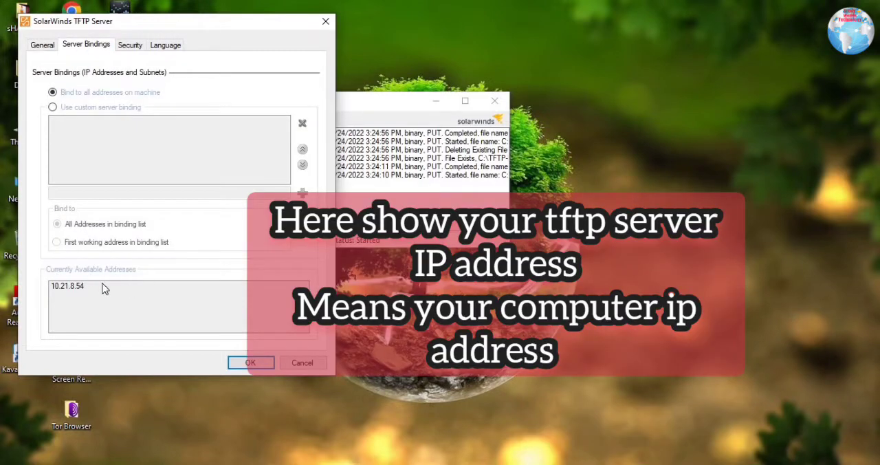
click(103, 288)
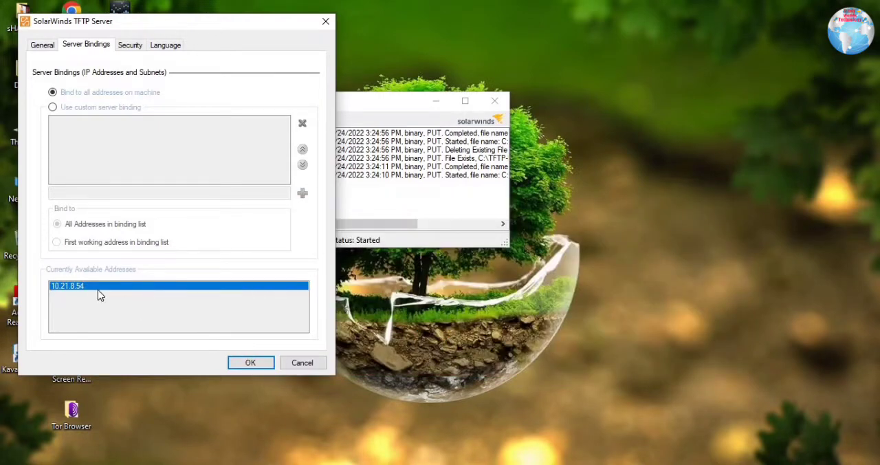
click(40, 46)
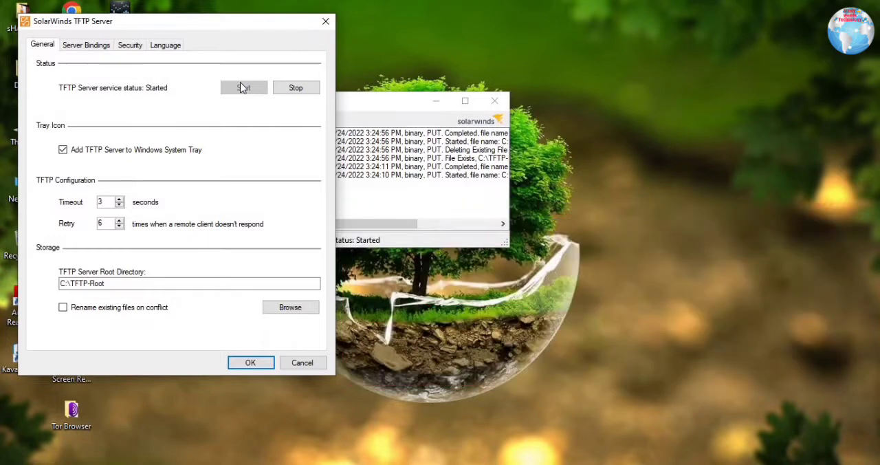
click(248, 363)
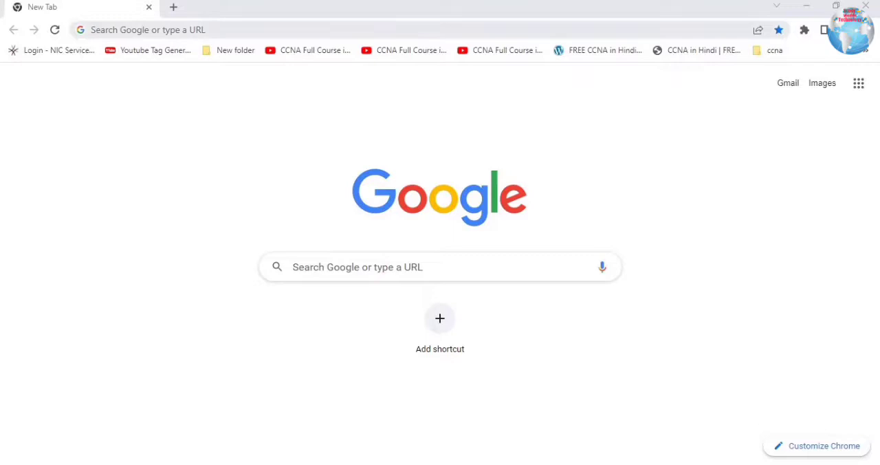
- Search the web for tftpd and open the TFTPD64 project page at pjo2.github.io
click(191, 30)
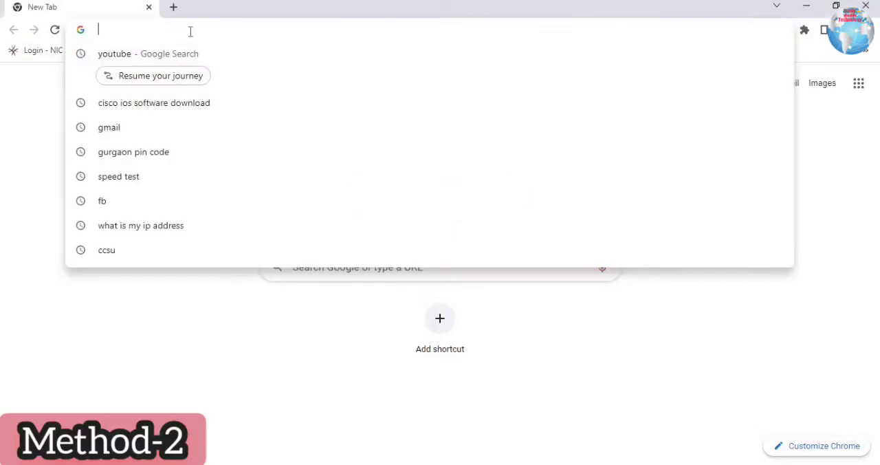
text(tftp)
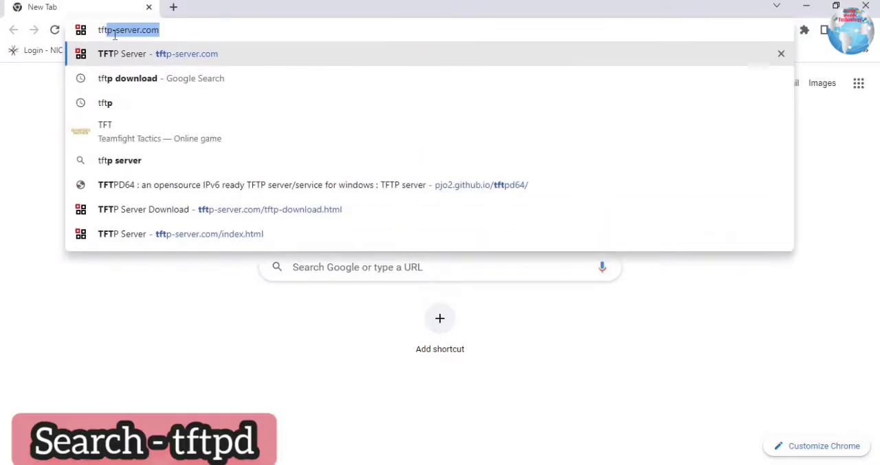
text(d)
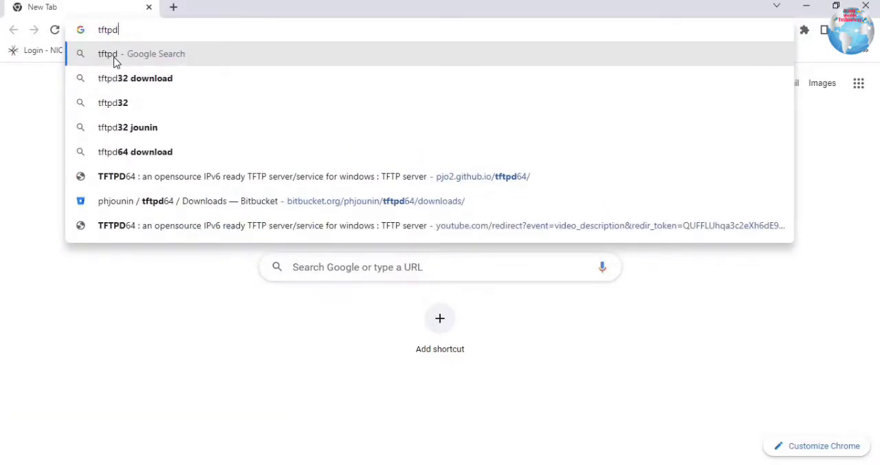
key(Return)
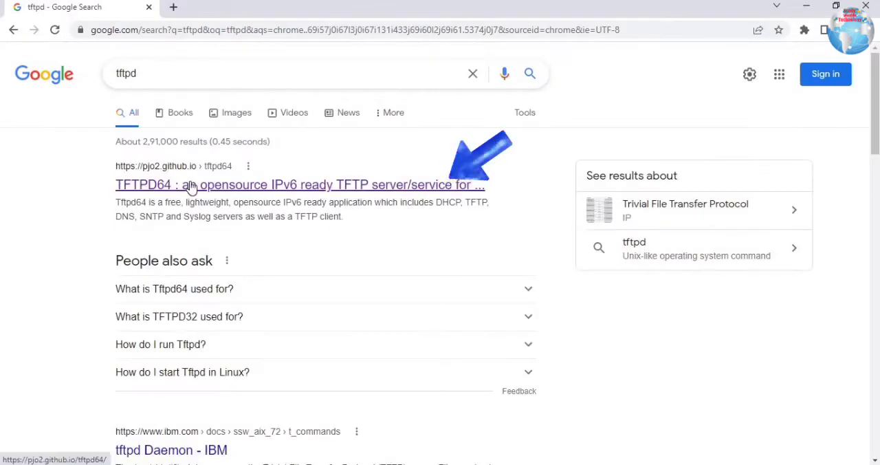
scroll(330, 205, down, 3)
scroll(122, 94, up, 3)
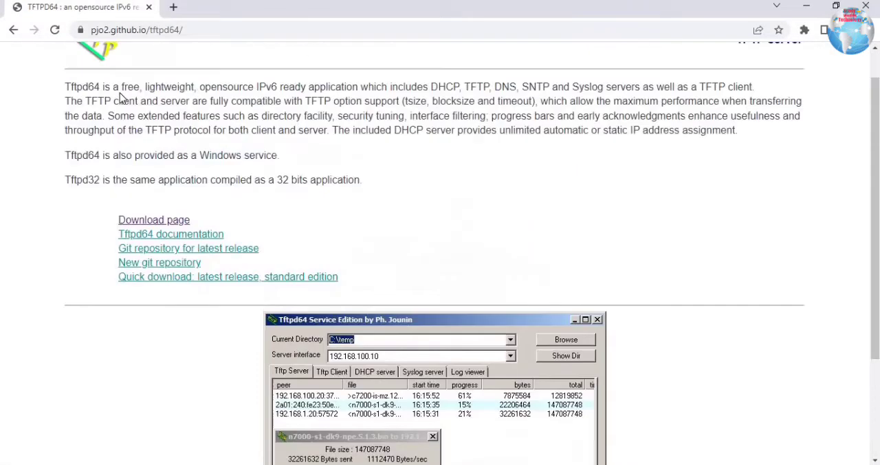
double_click(514, 72)
click(88, 120)
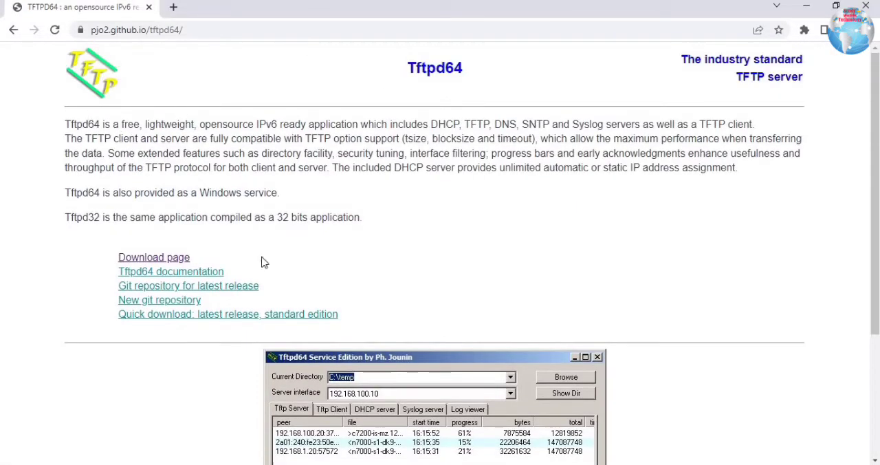
- Open the Tftpd64 download page and download Tftpd64-4.64-setup.exe
scroll(517, 338, down, 3)
scroll(251, 220, up, 2)
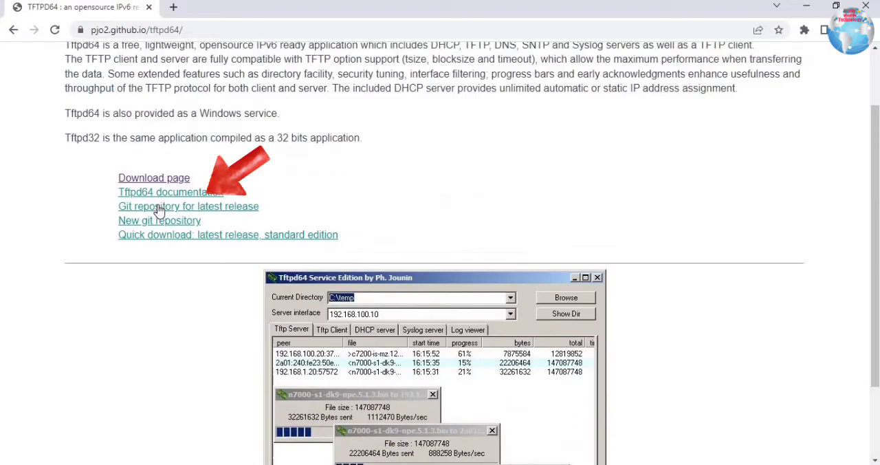
click(154, 204)
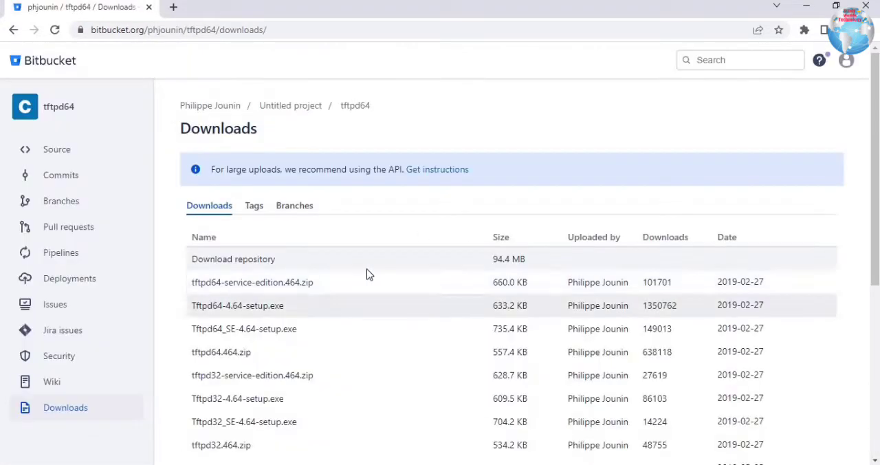
scroll(365, 273, down, 1)
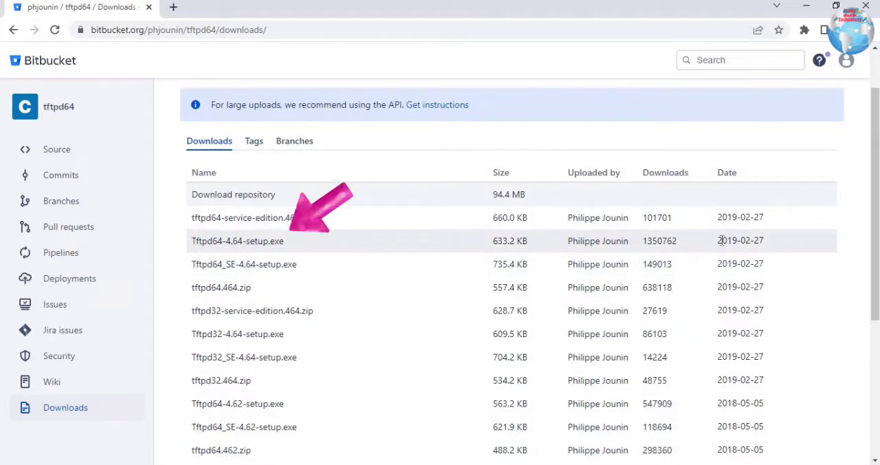
click(283, 246)
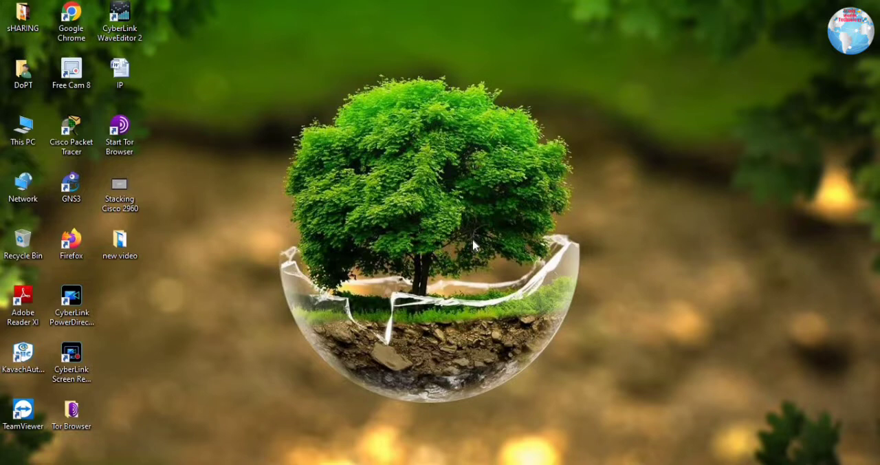
- Install Tftpd64 Standalone Edition, accepting the licence and keeping the destination folder C:\Program Files\Tftpd64, and close the installer
right_click(468, 232)
click(487, 357)
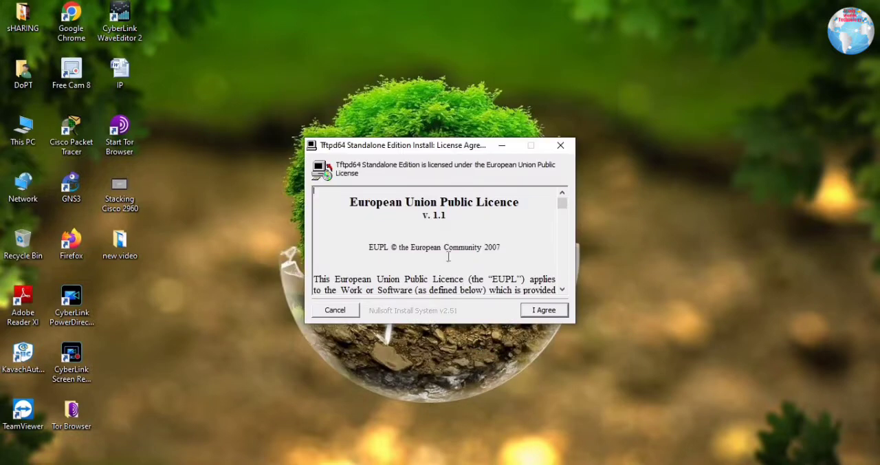
click(543, 309)
click(455, 235)
click(543, 310)
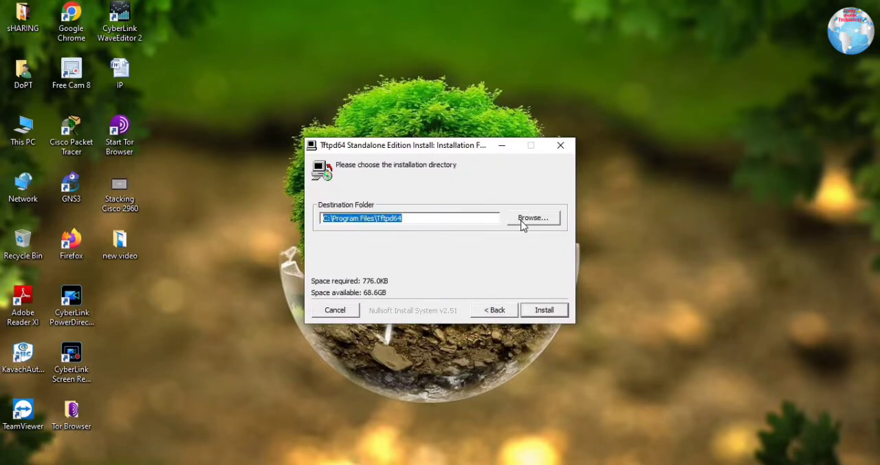
click(553, 311)
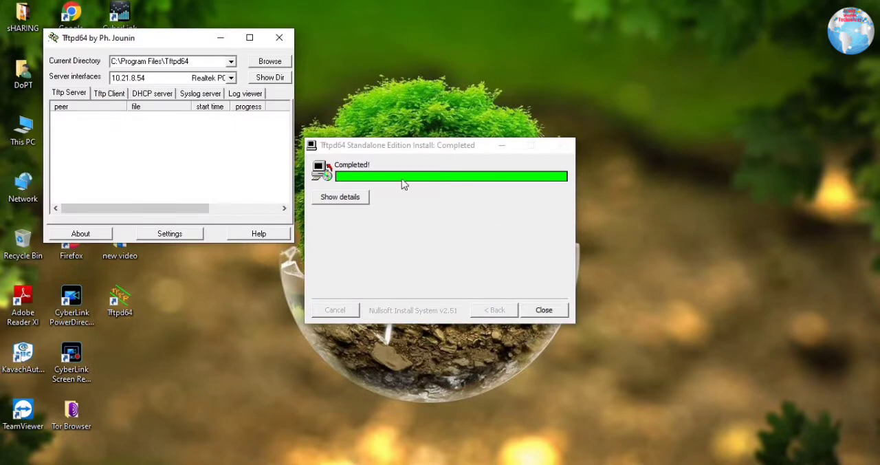
click(546, 313)
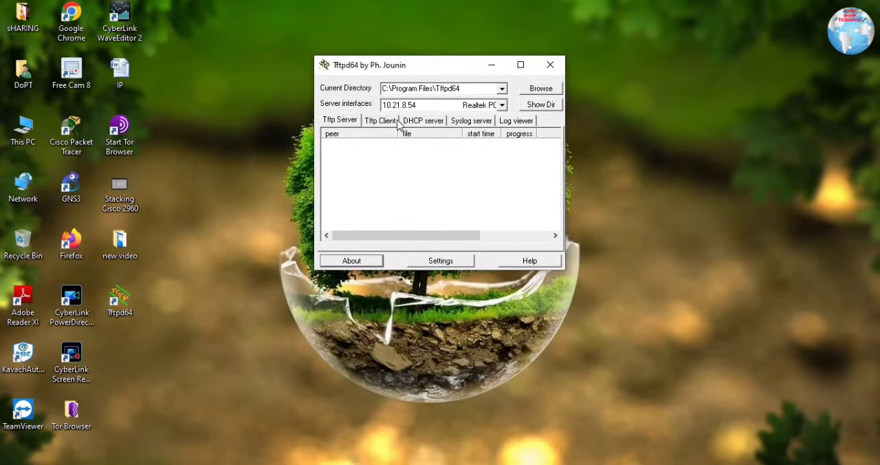
- Show the TFTP client page in Tftpd64 and set the current directory to the Cisco IOS file folder in Music
drag(437, 66, 453, 66)
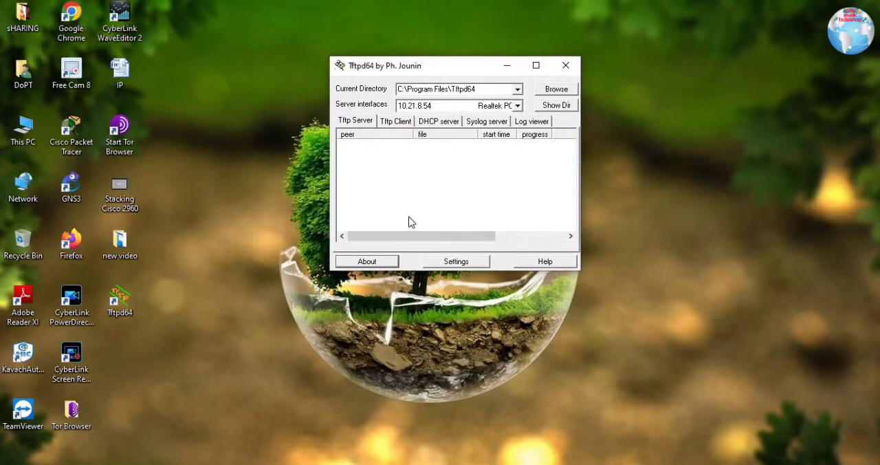
click(395, 120)
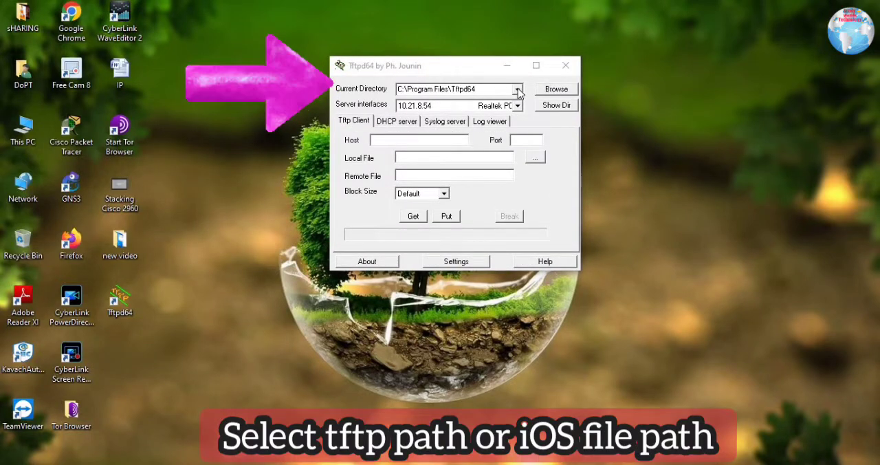
click(562, 91)
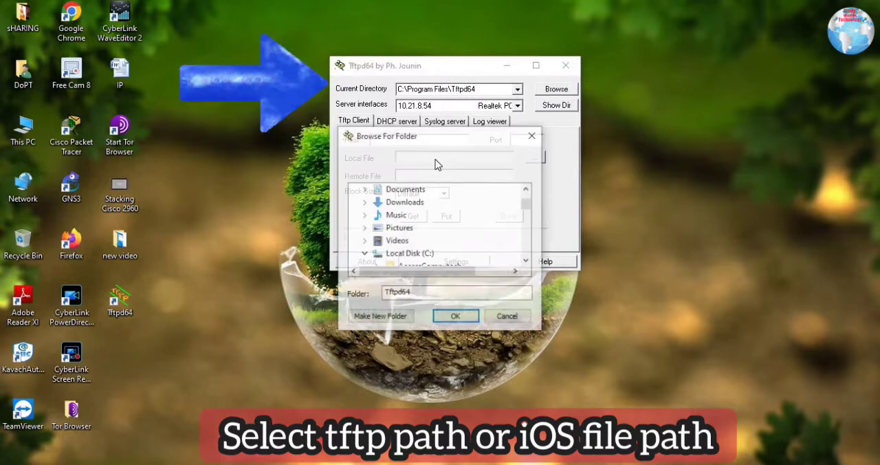
double_click(398, 231)
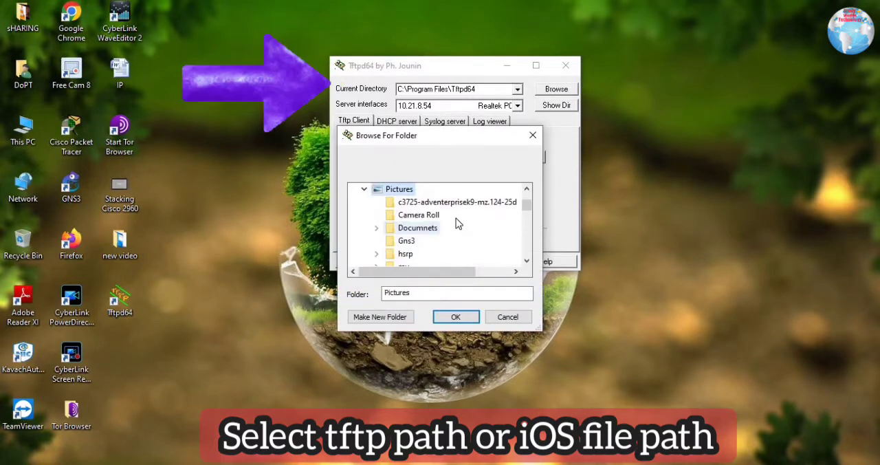
scroll(393, 228, up, 1)
double_click(396, 214)
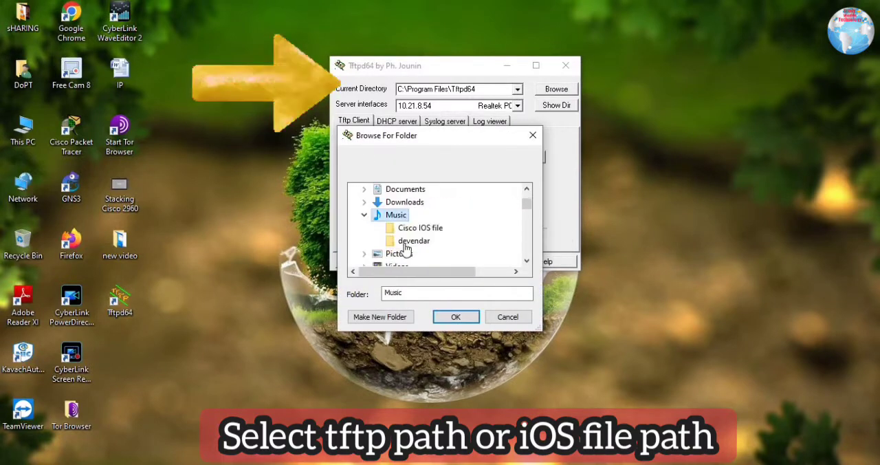
click(426, 231)
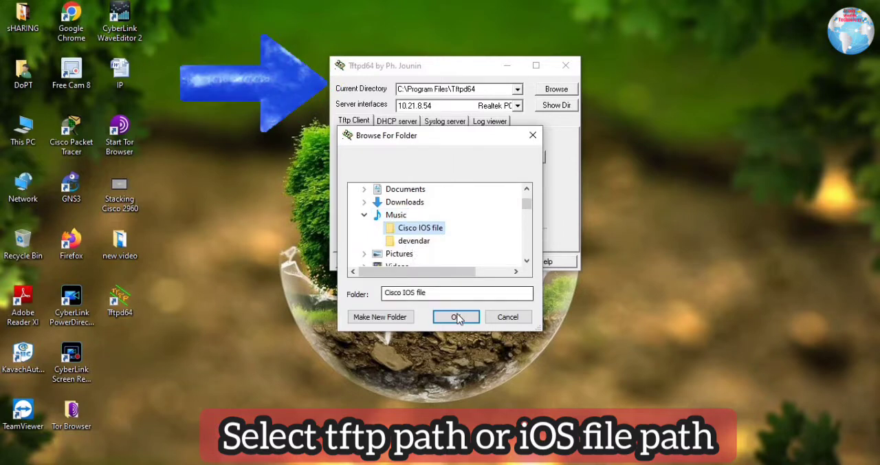
click(455, 317)
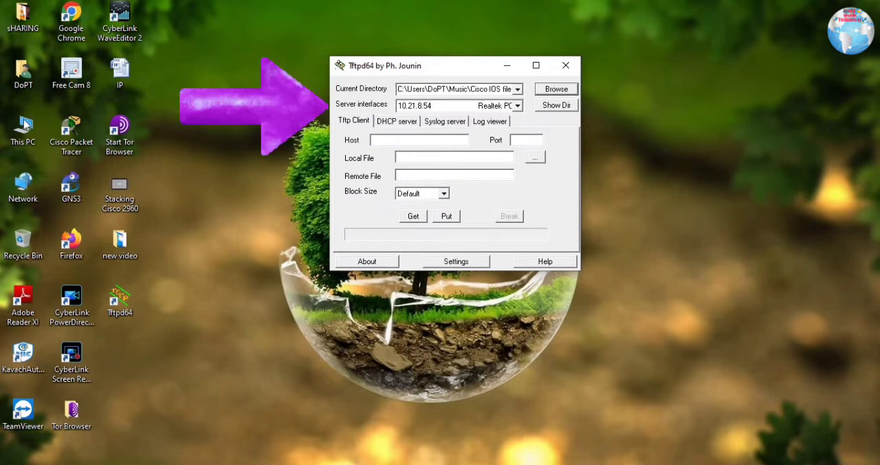
- Switch the Tftpd64 server interface to 127.0.0.1 and back to 10.21.8.54
click(518, 108)
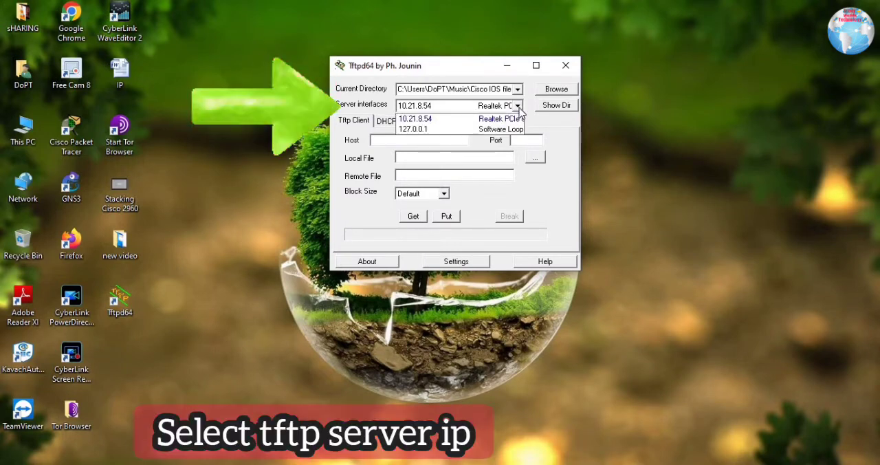
click(421, 129)
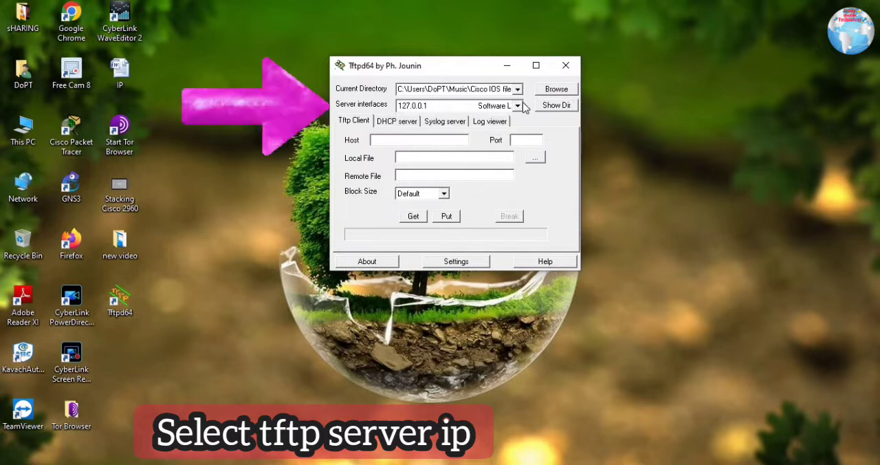
click(496, 107)
key(Up)
key(Return)
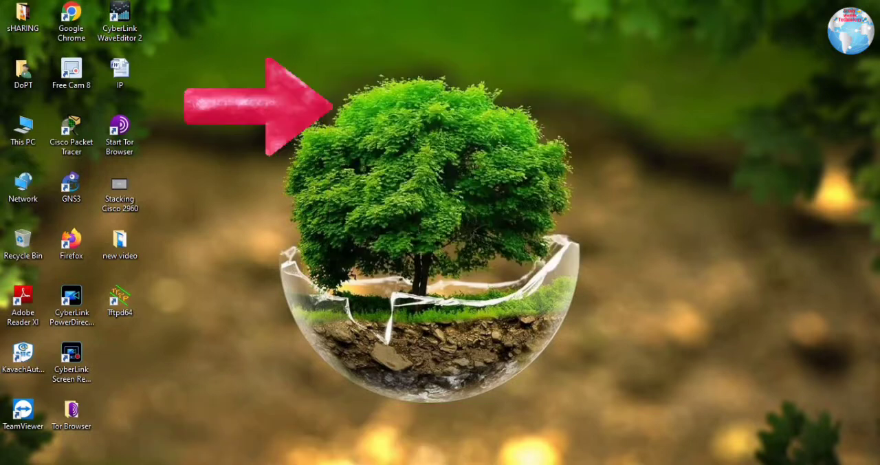
- Search Windows for Control Panel, open Programs and Features, and bring up the dialog for turning Windows features on or off
key(super)
text(com)
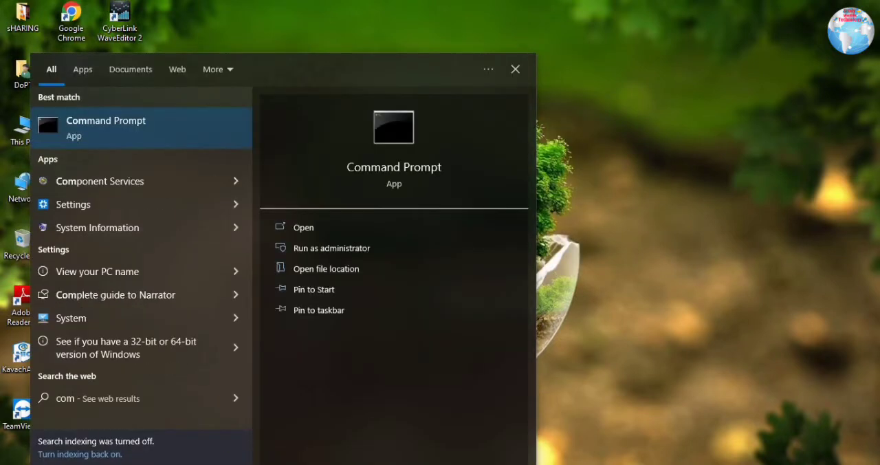
key(BackSpace)
text(n)
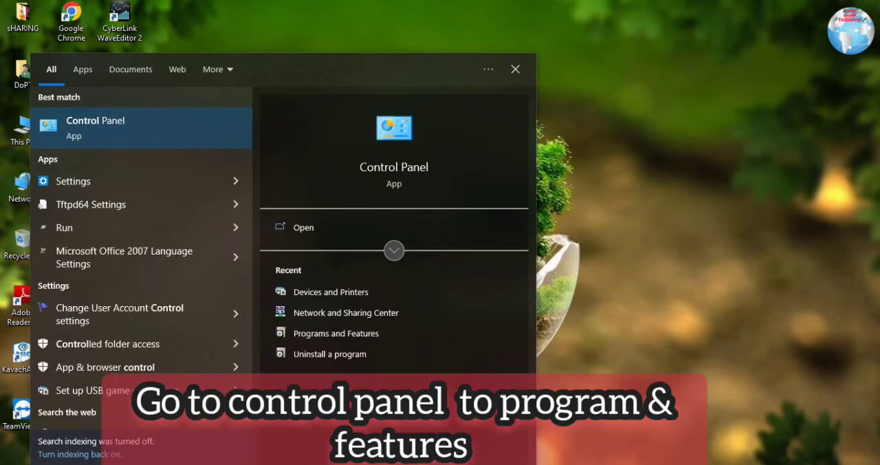
click(101, 126)
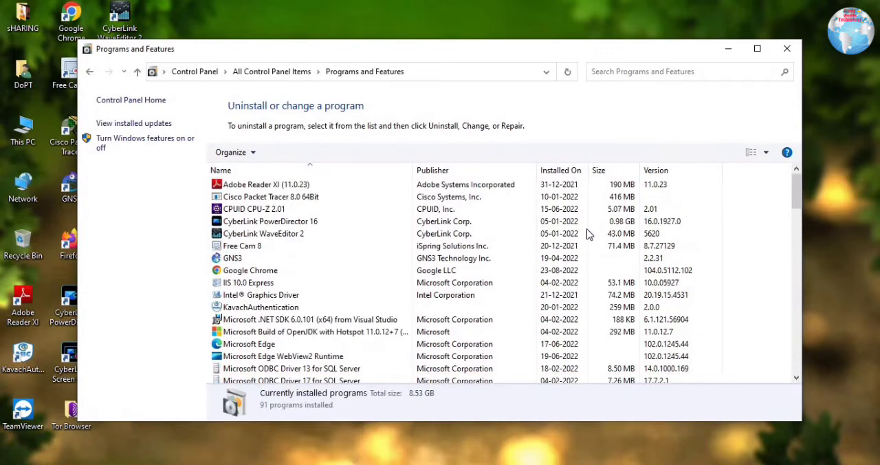
click(756, 48)
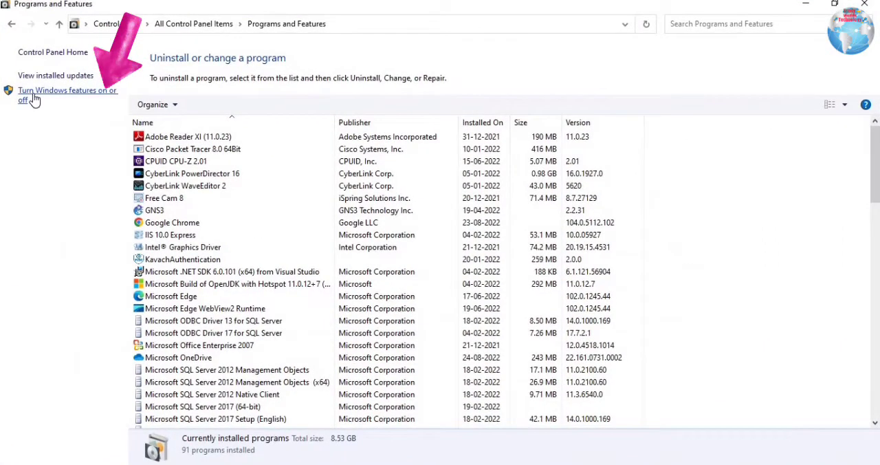
click(56, 96)
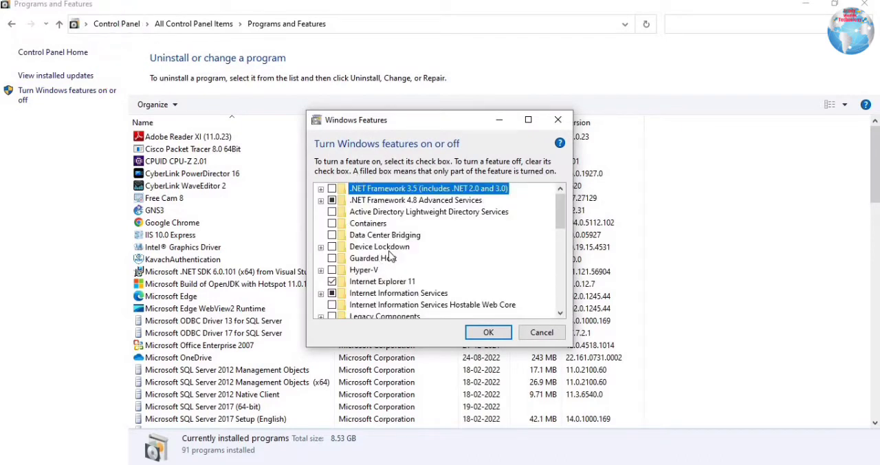
- Turn on the TFTP Client Windows feature and apply the change
scroll(354, 258, down, 3)
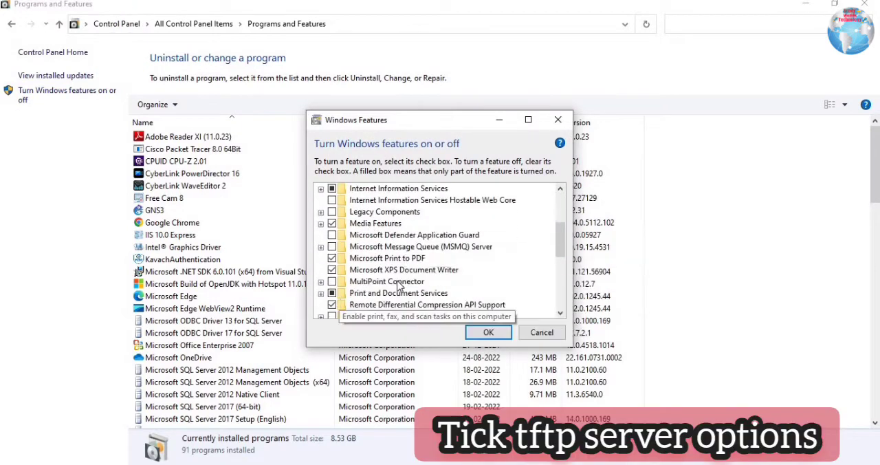
scroll(374, 291, down, 1)
scroll(374, 291, up, 4)
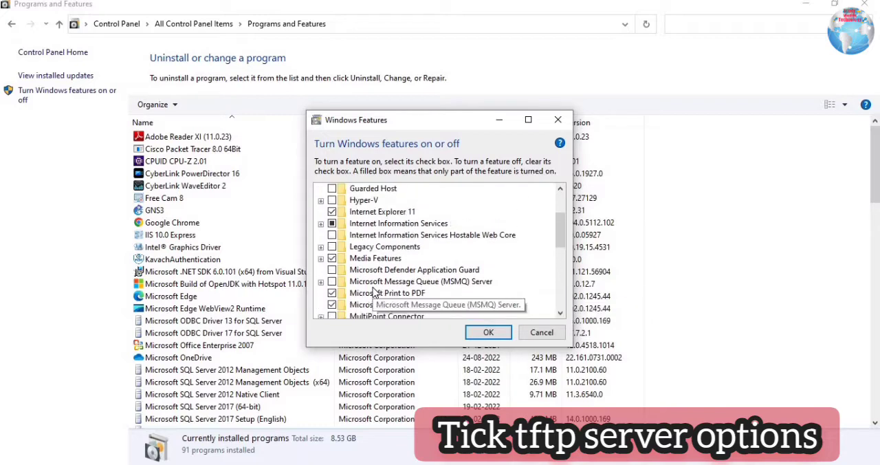
scroll(374, 292, up, 1)
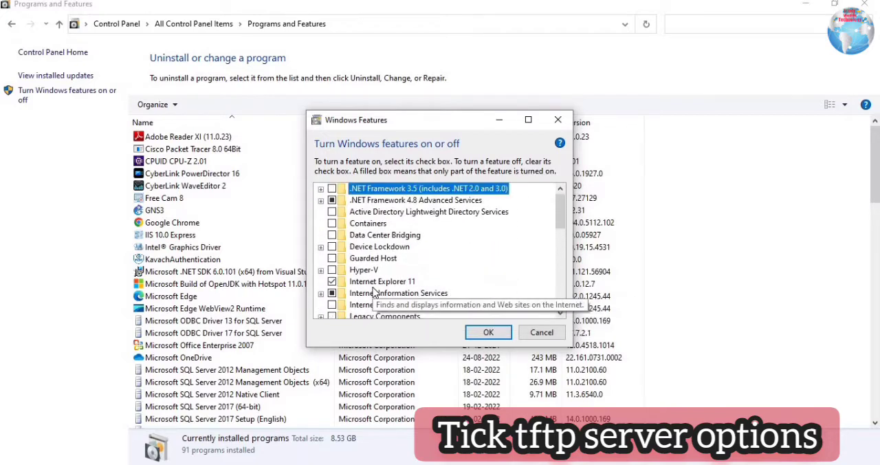
scroll(374, 291, down, 6)
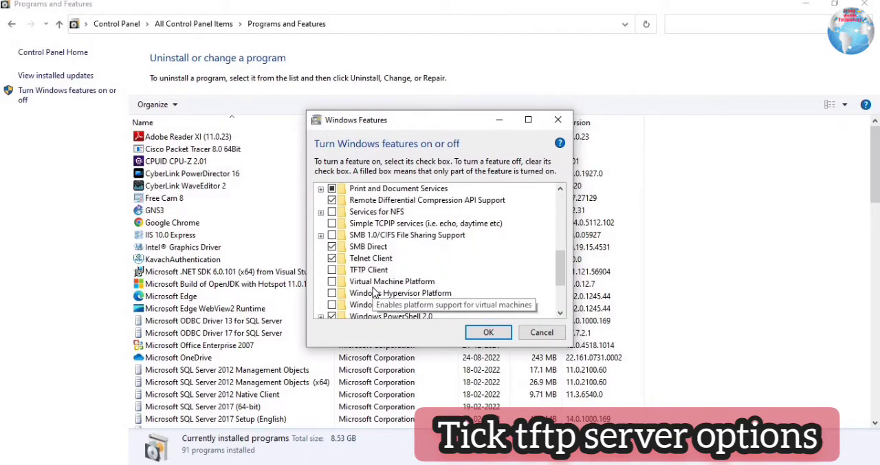
scroll(374, 291, down, 1)
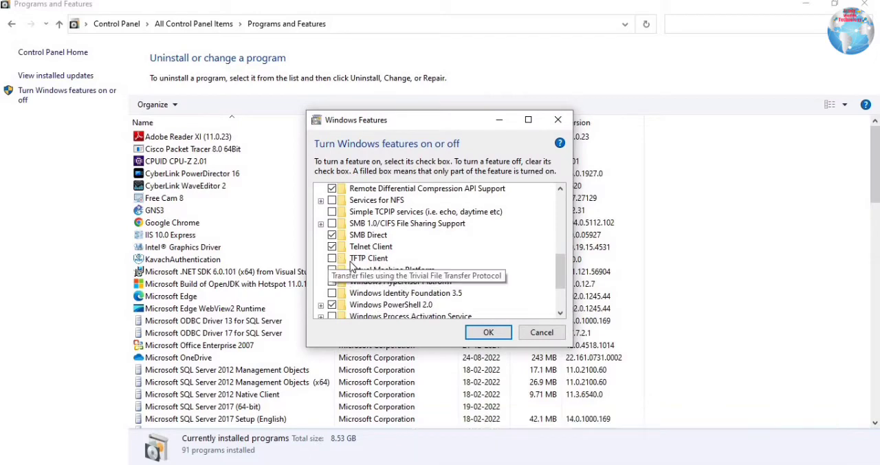
click(482, 336)
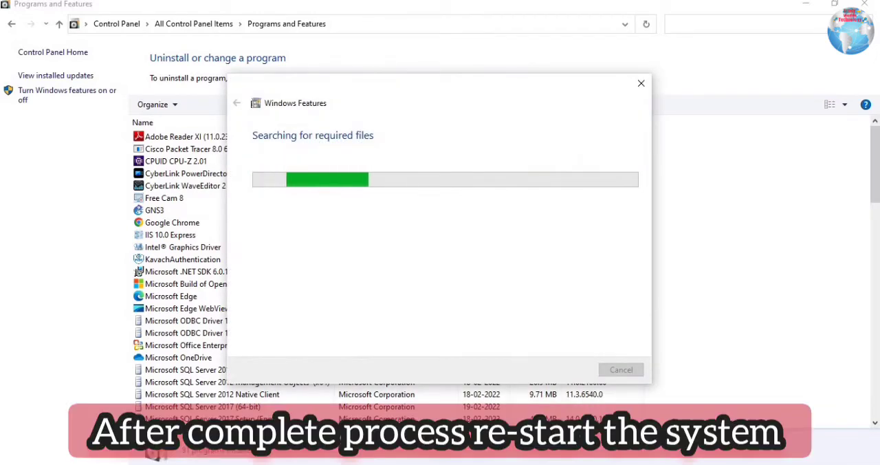
right_click(722, 463)
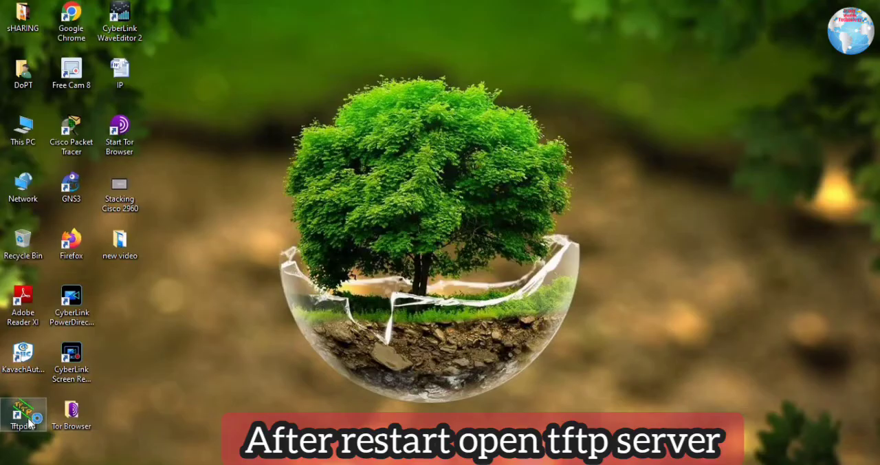
- Open Tftpd64 from the desktop and disable the Syslog Server and DHCP Server services in its global settings
double_click(23, 412)
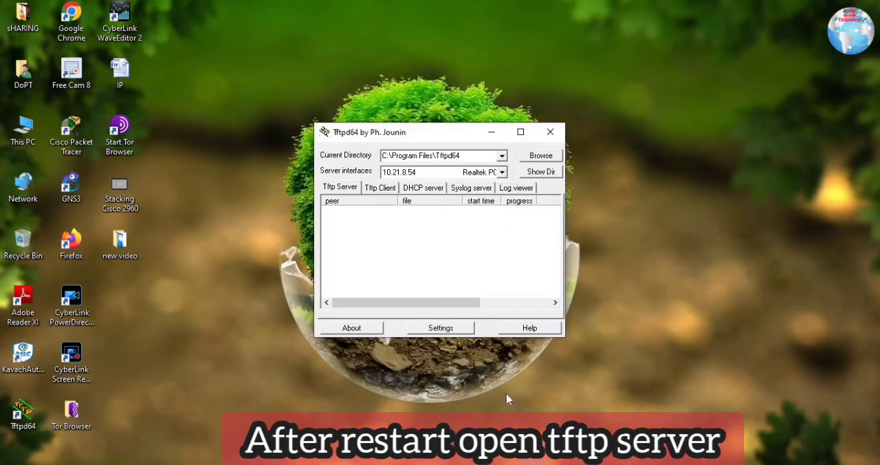
click(437, 328)
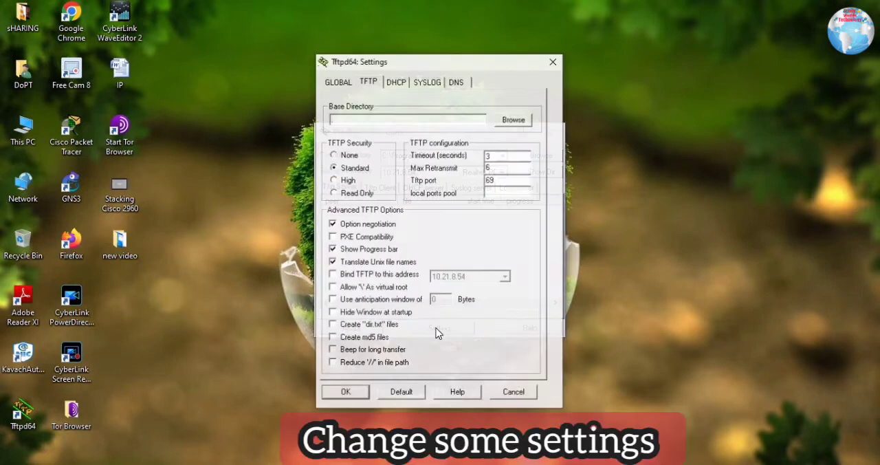
click(339, 82)
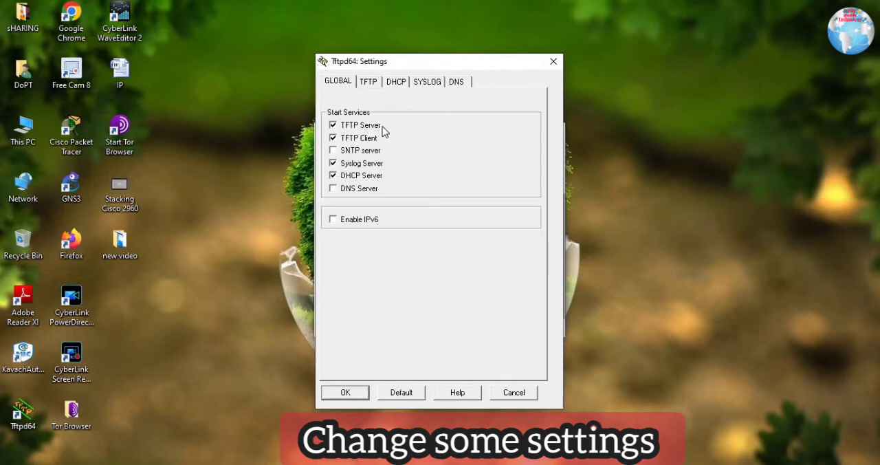
click(334, 163)
click(374, 180)
- In the TFTP settings, disable option negotiation, enable PXE compatibility and '\' as virtual root, and bind TFTP to 10.21.8.54
click(367, 82)
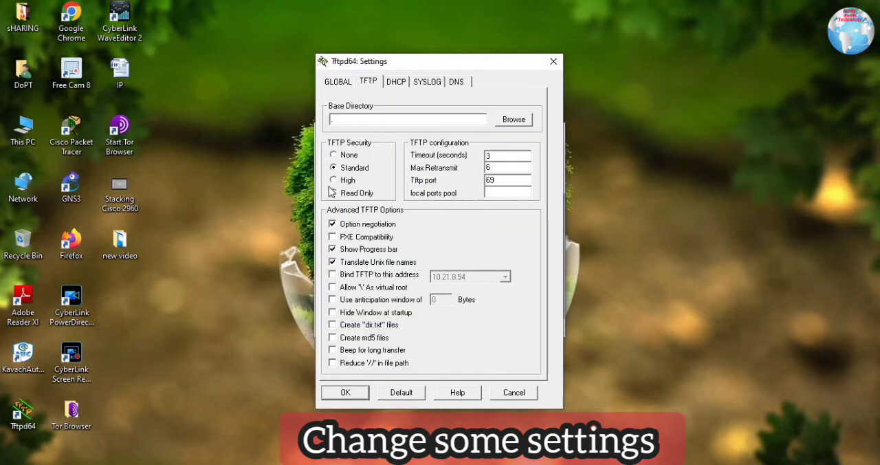
click(332, 224)
click(332, 237)
click(332, 287)
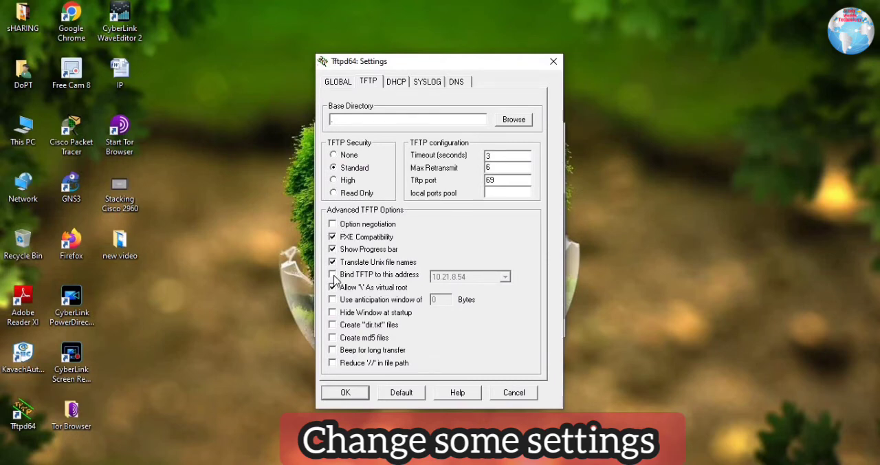
click(355, 277)
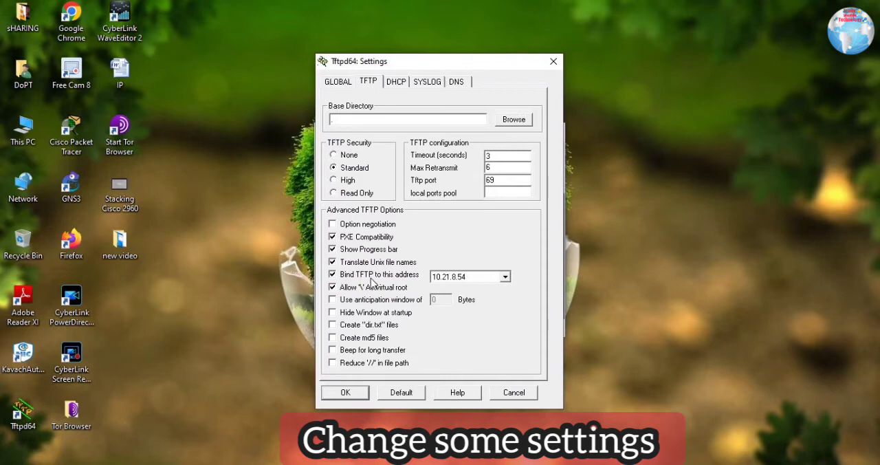
click(478, 278)
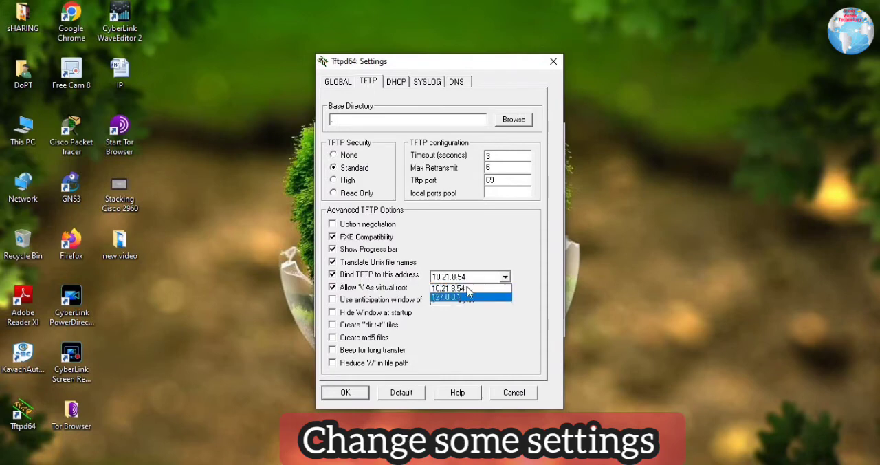
click(458, 276)
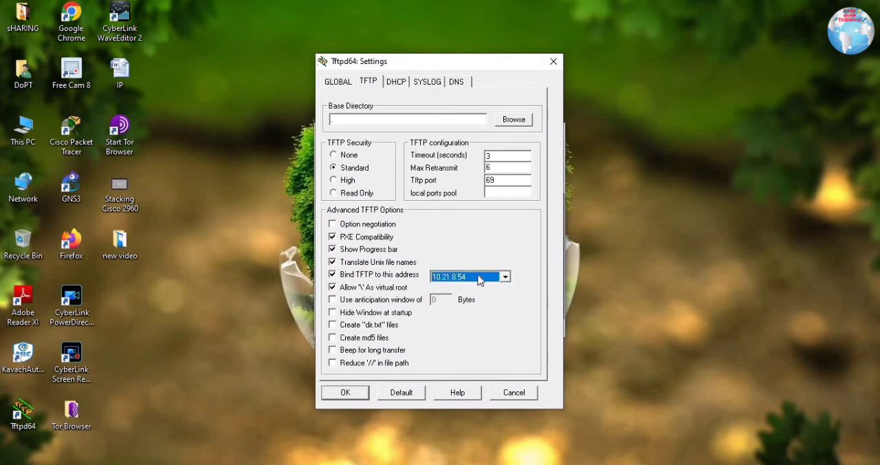
- Review the DHCP, Syslog and DNS settings, apply the Tftpd64 configuration, and show the DHCP server view
click(397, 84)
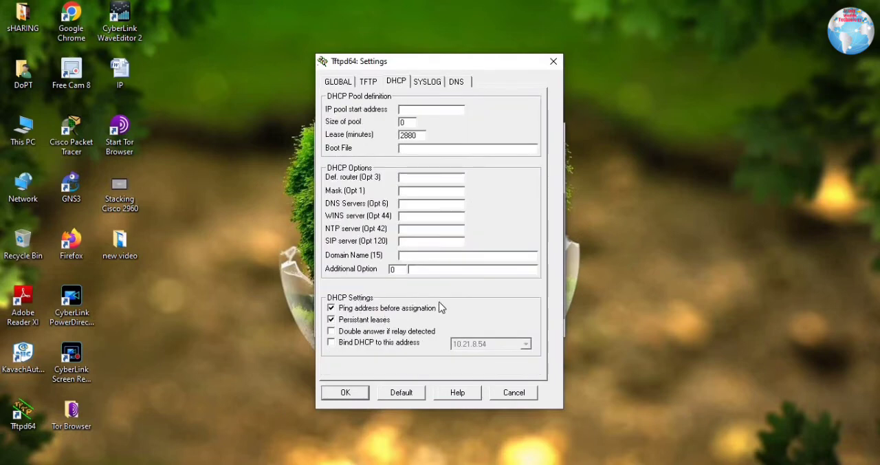
click(433, 82)
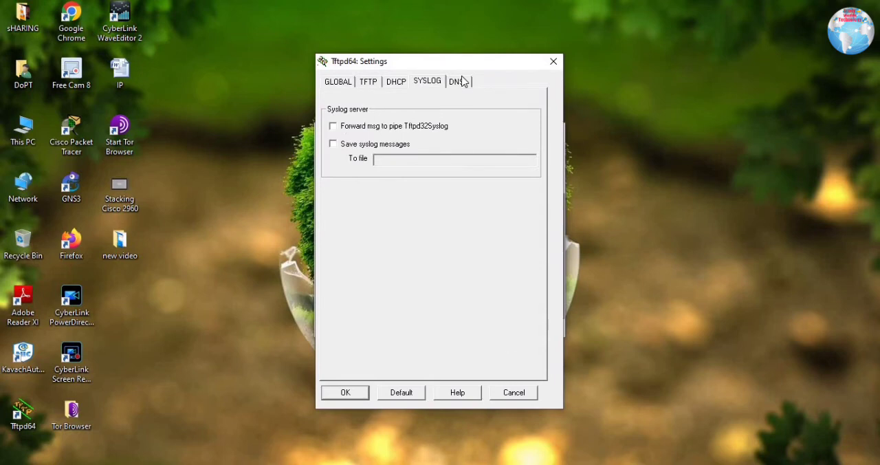
click(462, 79)
click(345, 392)
click(382, 188)
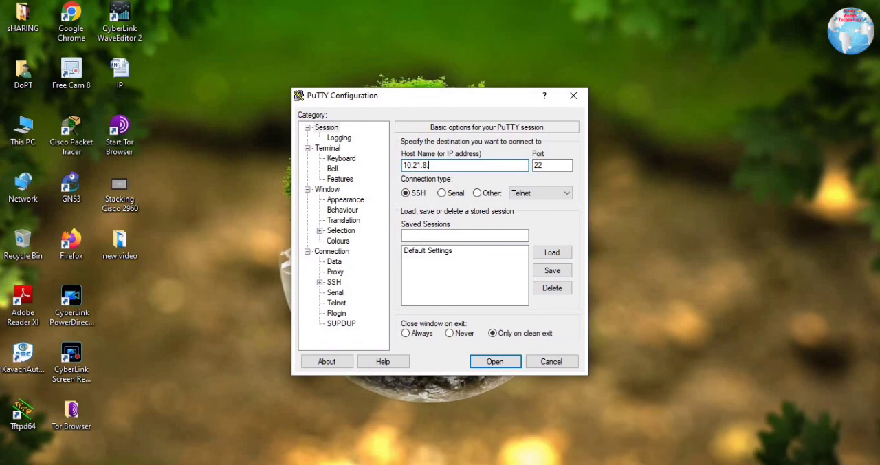
- Switch to PuTTY and open an SSH session on port 22 to the network device's IP address
click(500, 360)
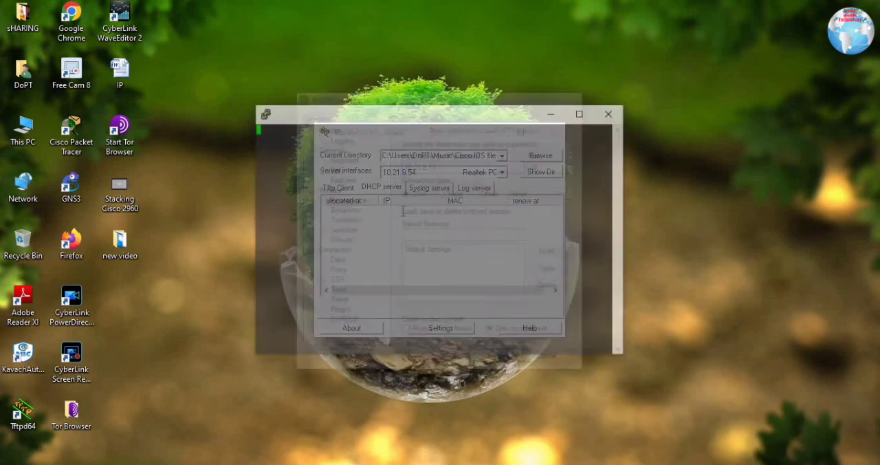